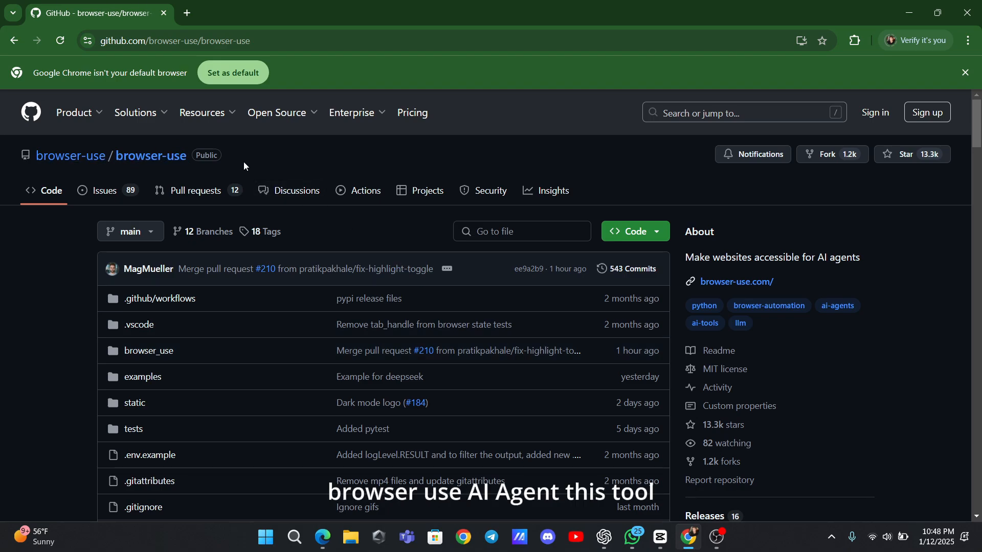
{"action": "scroll", "coordinate": [244, 162], "scroll_direction": "down", "scroll_amount": 1}
{"action": "scroll", "coordinate": [243, 161], "scroll_direction": "down", "scroll_amount": 1}
{"action": "scroll", "coordinate": [243, 161], "scroll_direction": "down", "scroll_amount": 1}
{"action": "scroll", "coordinate": [244, 163], "scroll_direction": "down", "scroll_amount": 1}
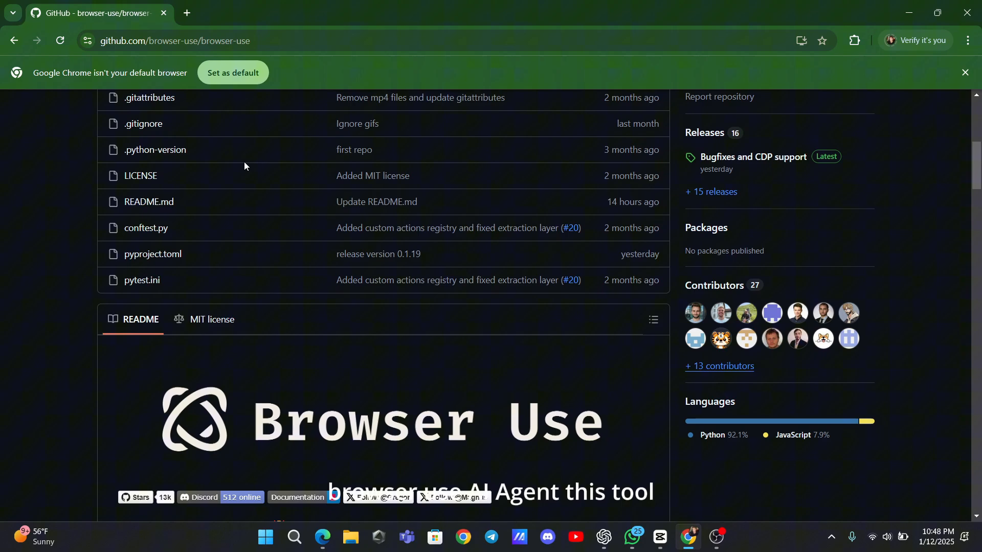
{"action": "scroll", "coordinate": [245, 162], "scroll_direction": "down", "scroll_amount": 1}
{"action": "scroll", "coordinate": [244, 163], "scroll_direction": "down", "scroll_amount": 1}
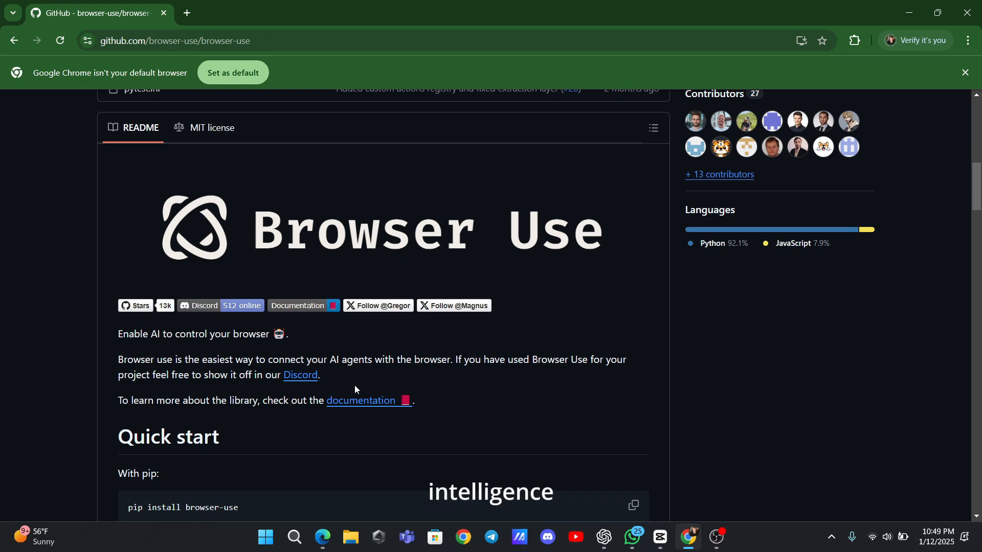
{"action": "scroll", "coordinate": [355, 385], "scroll_direction": "down", "scroll_amount": 1}
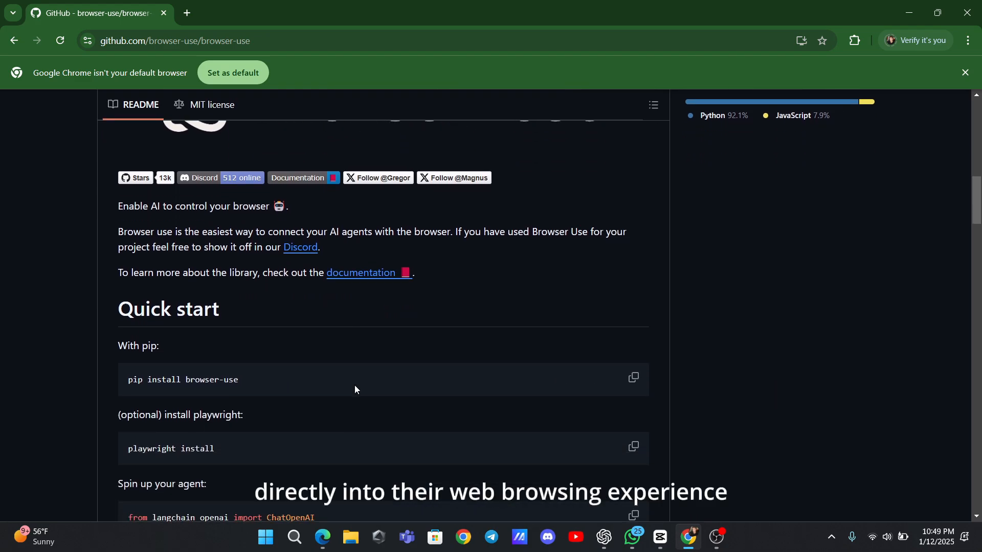
{"action": "scroll", "coordinate": [354, 390], "scroll_direction": "down", "scroll_amount": 1}
{"action": "scroll", "coordinate": [354, 389], "scroll_direction": "down", "scroll_amount": 1}
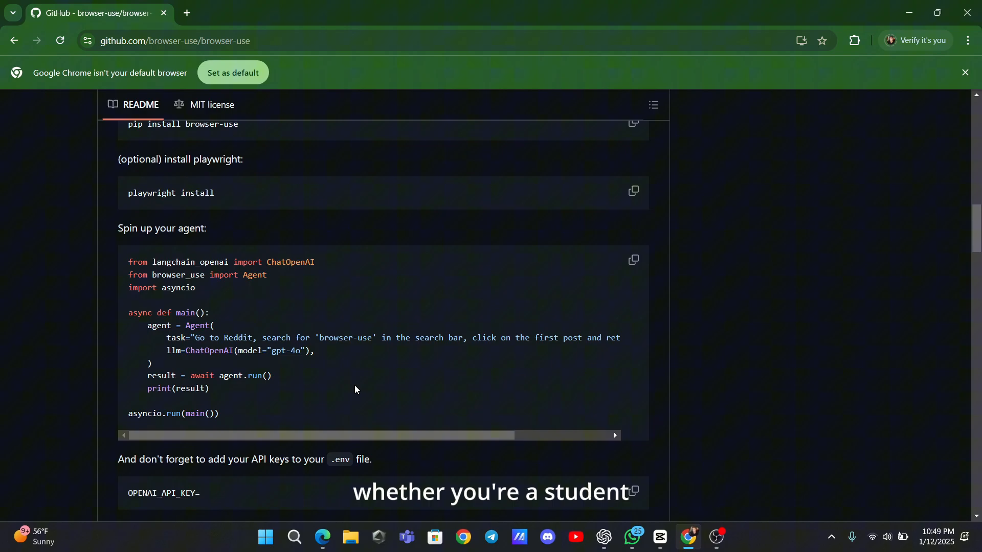
{"action": "scroll", "coordinate": [354, 388], "scroll_direction": "down", "scroll_amount": 1}
{"action": "scroll", "coordinate": [354, 389], "scroll_direction": "down", "scroll_amount": 1}
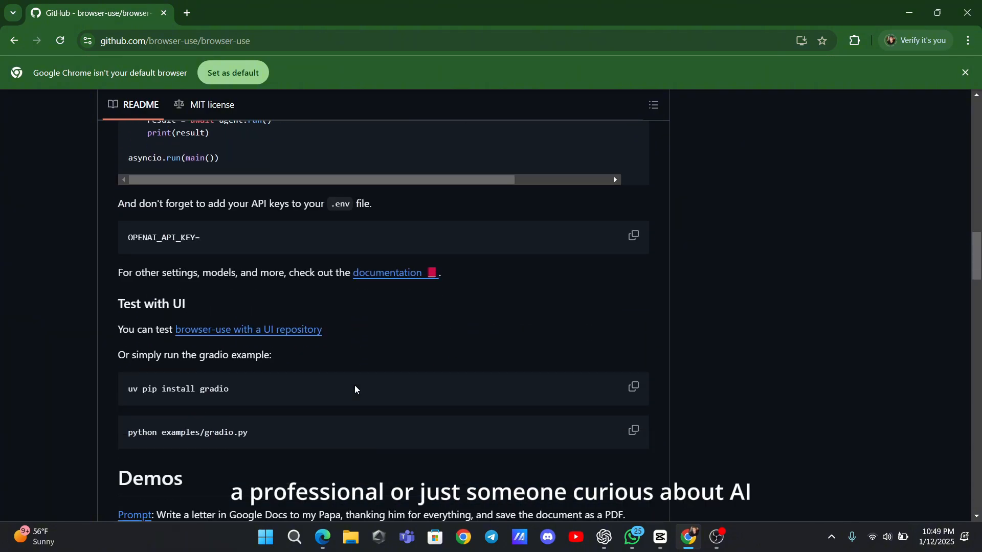
{"action": "scroll", "coordinate": [355, 389], "scroll_direction": "down", "scroll_amount": 1}
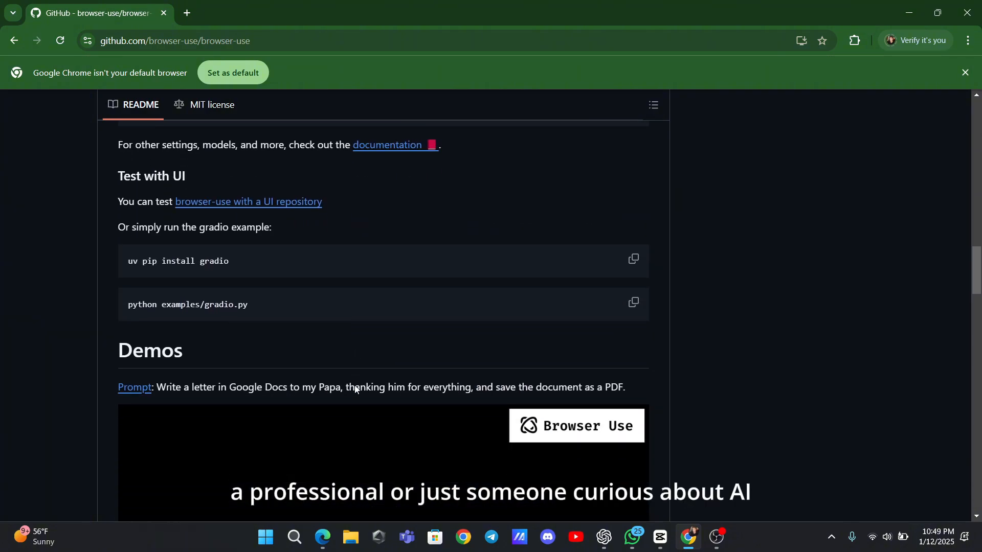
{"action": "scroll", "coordinate": [354, 386], "scroll_direction": "down", "scroll_amount": 2}
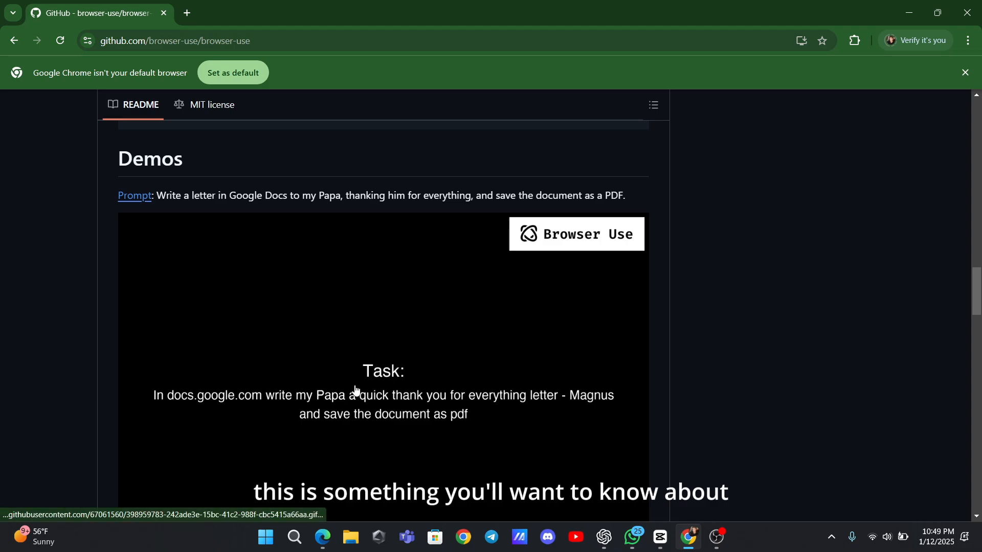
{"action": "scroll", "coordinate": [355, 387], "scroll_direction": "down", "scroll_amount": 1}
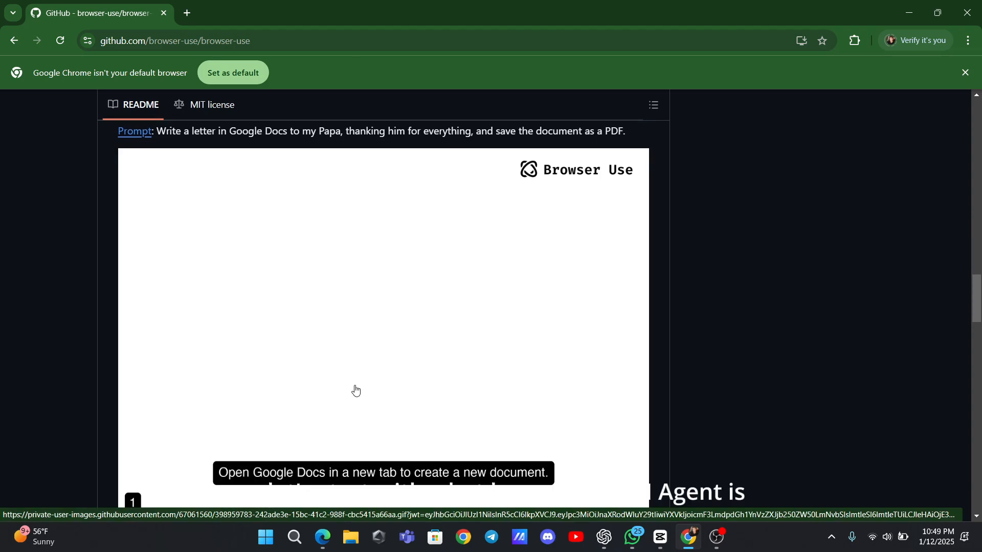
{"action": "scroll", "coordinate": [356, 391], "scroll_direction": "down", "scroll_amount": 1}
{"action": "scroll", "coordinate": [356, 390], "scroll_direction": "up", "scroll_amount": 1}
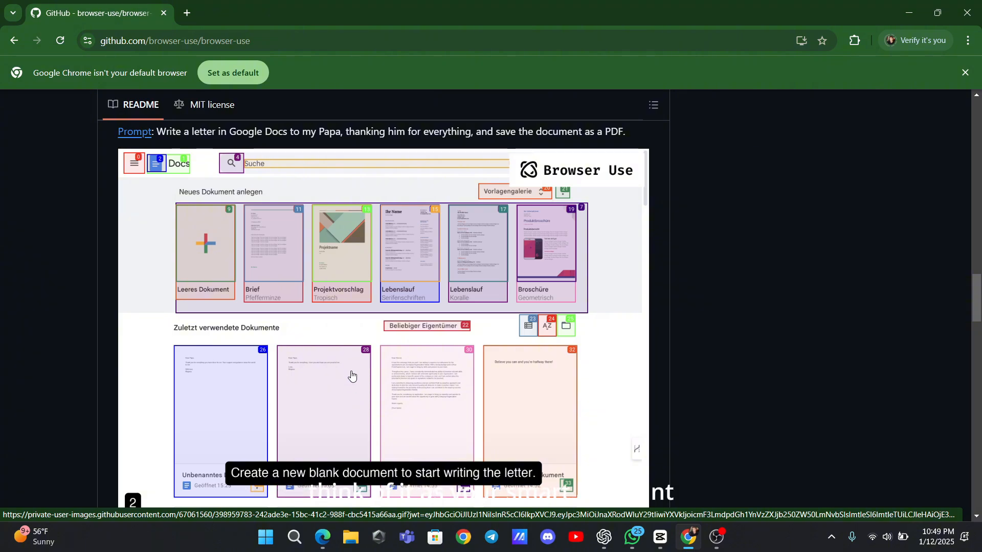
{"action": "scroll", "coordinate": [350, 384], "scroll_direction": "down", "scroll_amount": 2}
{"action": "scroll", "coordinate": [348, 382], "scroll_direction": "down", "scroll_amount": 1}
{"action": "scroll", "coordinate": [347, 382], "scroll_direction": "down", "scroll_amount": 1}
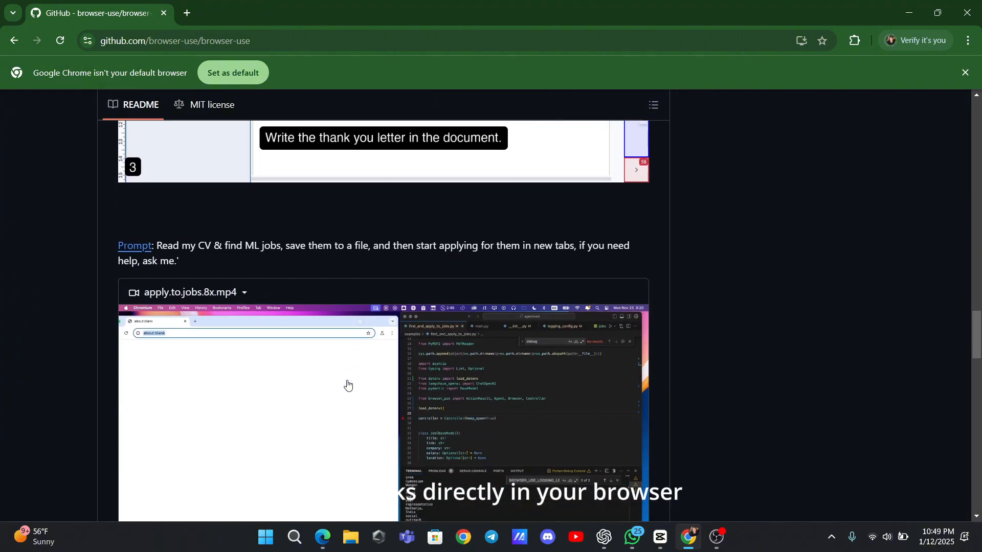
{"action": "scroll", "coordinate": [347, 382], "scroll_direction": "down", "scroll_amount": 2}
{"action": "scroll", "coordinate": [348, 385], "scroll_direction": "down", "scroll_amount": 2}
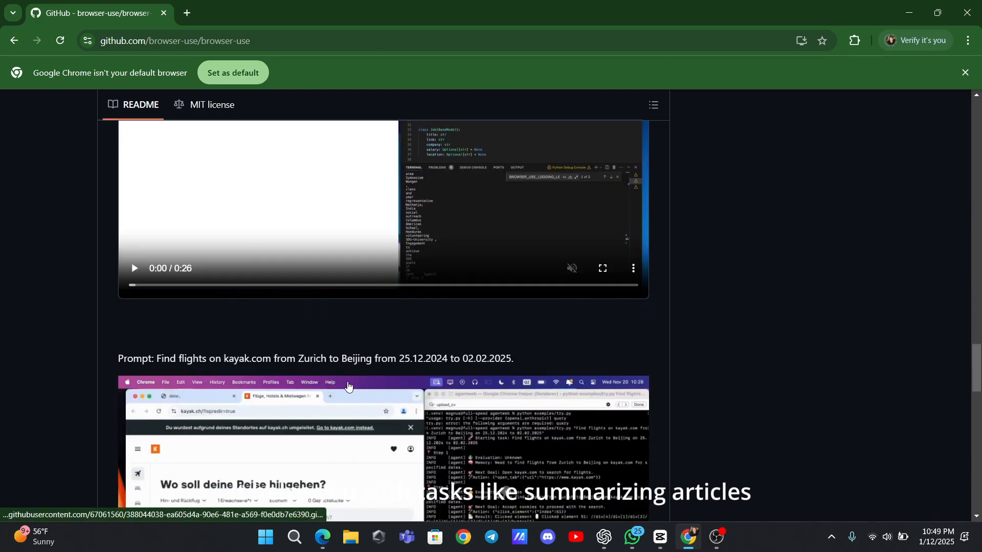
{"action": "scroll", "coordinate": [347, 386], "scroll_direction": "down", "scroll_amount": 1}
{"action": "scroll", "coordinate": [348, 388], "scroll_direction": "down", "scroll_amount": 1}
{"action": "scroll", "coordinate": [348, 387], "scroll_direction": "down", "scroll_amount": 1}
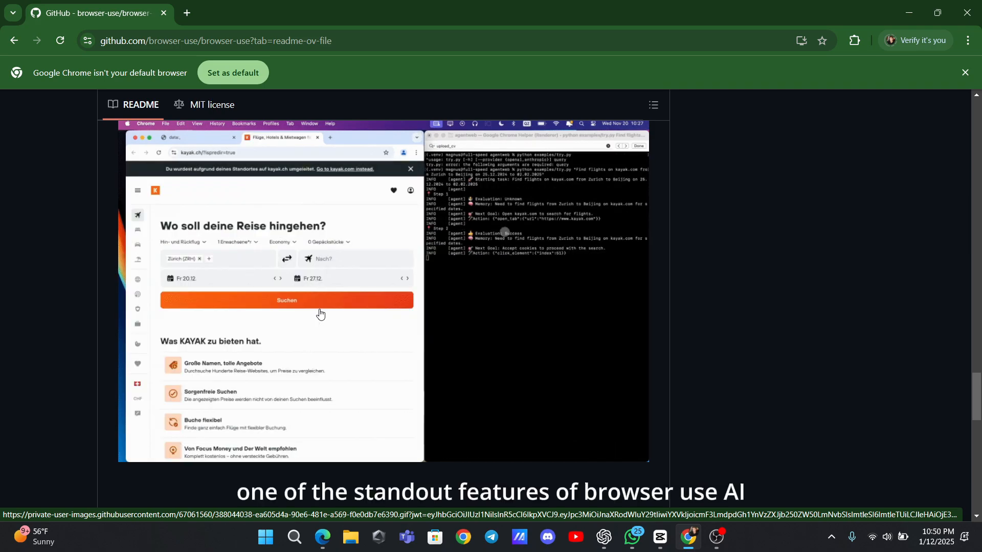
{"action": "scroll", "coordinate": [320, 314], "scroll_direction": "up", "scroll_amount": 1}
{"action": "scroll", "coordinate": [321, 315], "scroll_direction": "up", "scroll_amount": 3}
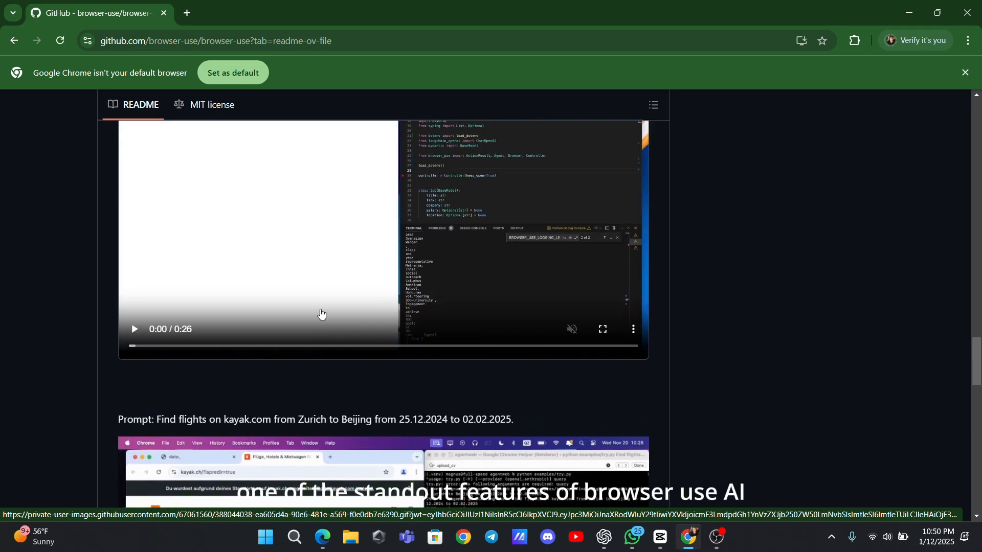
{"action": "scroll", "coordinate": [321, 315], "scroll_direction": "up", "scroll_amount": 5}
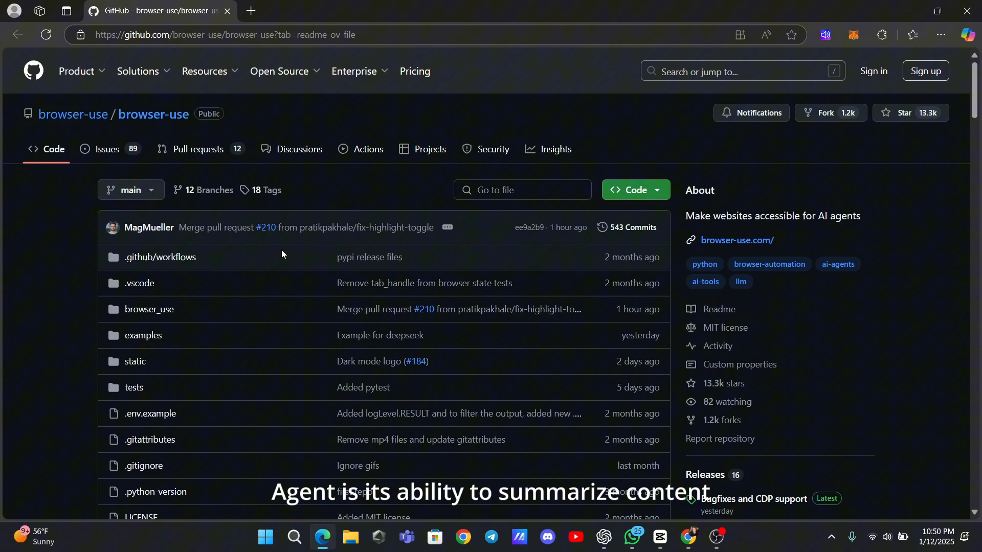
{"action": "scroll", "coordinate": [282, 249], "scroll_direction": "down", "scroll_amount": 5}
{"action": "scroll", "coordinate": [283, 250], "scroll_direction": "down", "scroll_amount": 5}
{"action": "scroll", "coordinate": [283, 249], "scroll_direction": "down", "scroll_amount": 5}
{"action": "scroll", "coordinate": [282, 250], "scroll_direction": "down", "scroll_amount": 5}
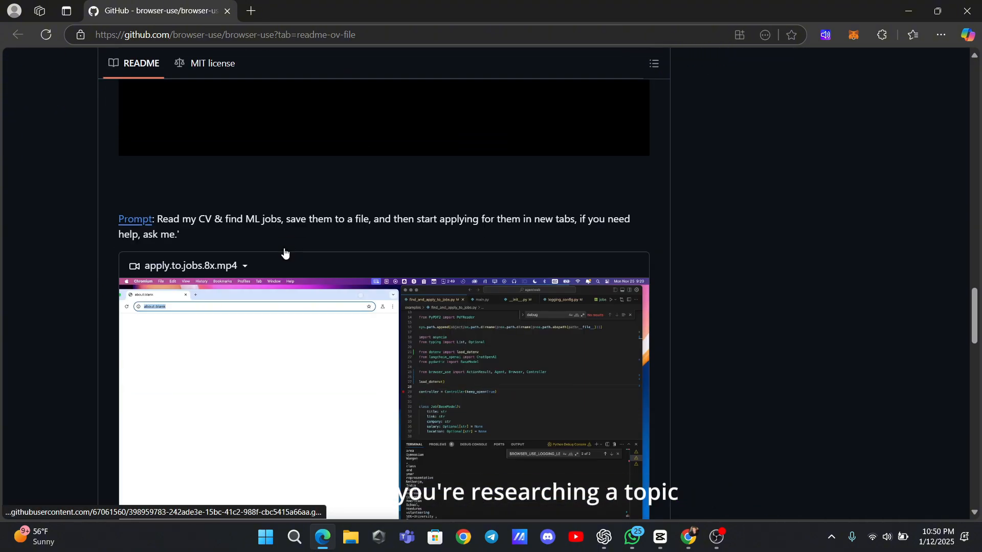
{"action": "scroll", "coordinate": [284, 253], "scroll_direction": "down", "scroll_amount": 3}
{"action": "scroll", "coordinate": [285, 254], "scroll_direction": "up", "scroll_amount": 2}
{"action": "scroll", "coordinate": [284, 253], "scroll_direction": "down", "scroll_amount": 3}
{"action": "scroll", "coordinate": [284, 251], "scroll_direction": "down", "scroll_amount": 2}
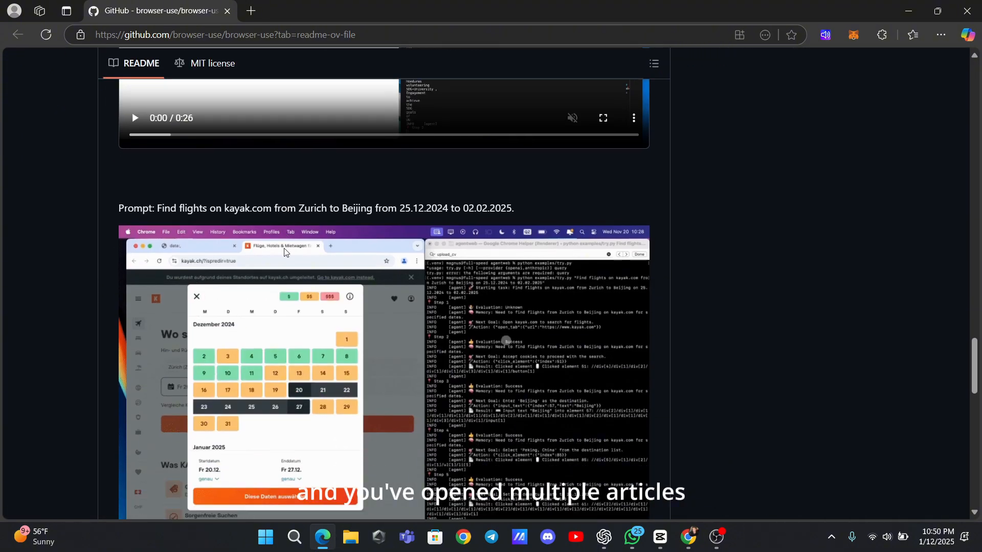
{"action": "scroll", "coordinate": [284, 252], "scroll_direction": "up", "scroll_amount": 3}
{"action": "scroll", "coordinate": [282, 250], "scroll_direction": "up", "scroll_amount": 2}
{"action": "scroll", "coordinate": [276, 346], "scroll_direction": "down", "scroll_amount": 6}
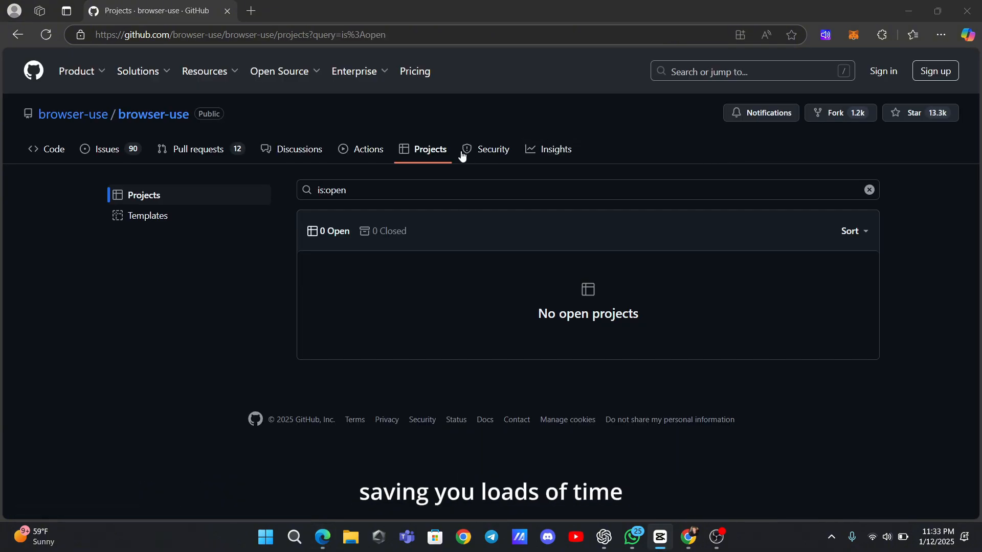
Browse the repository's project templates and Security overview, then dismiss the in-repo search box
{"action": "left_click", "coordinate": [138, 222]}
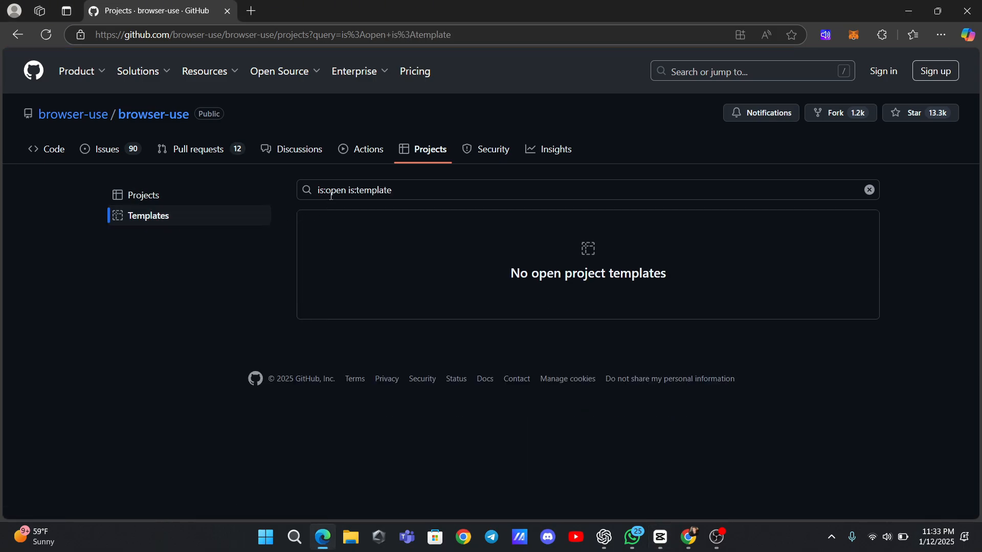
{"action": "left_click", "coordinate": [489, 152]}
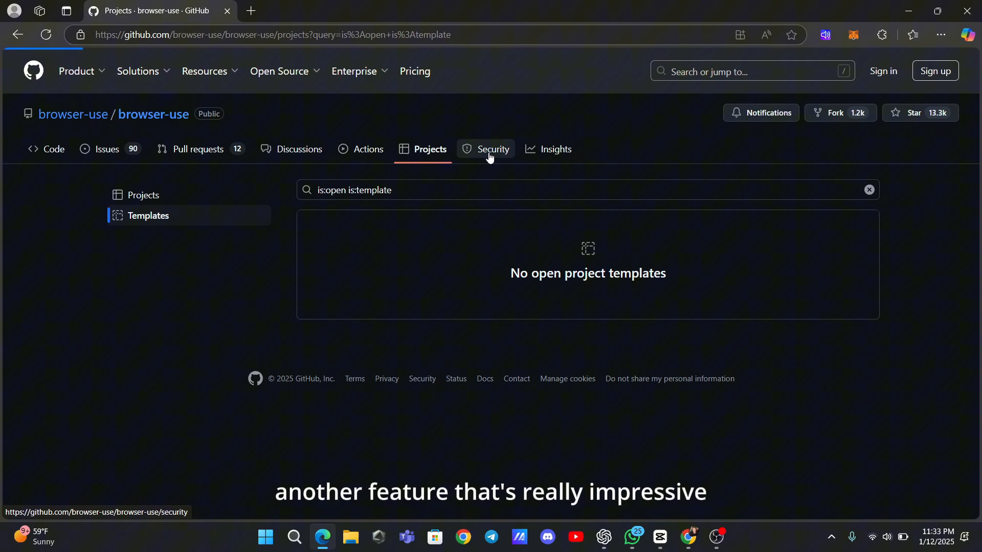
{"action": "scroll", "coordinate": [501, 227], "scroll_direction": "down", "scroll_amount": 2}
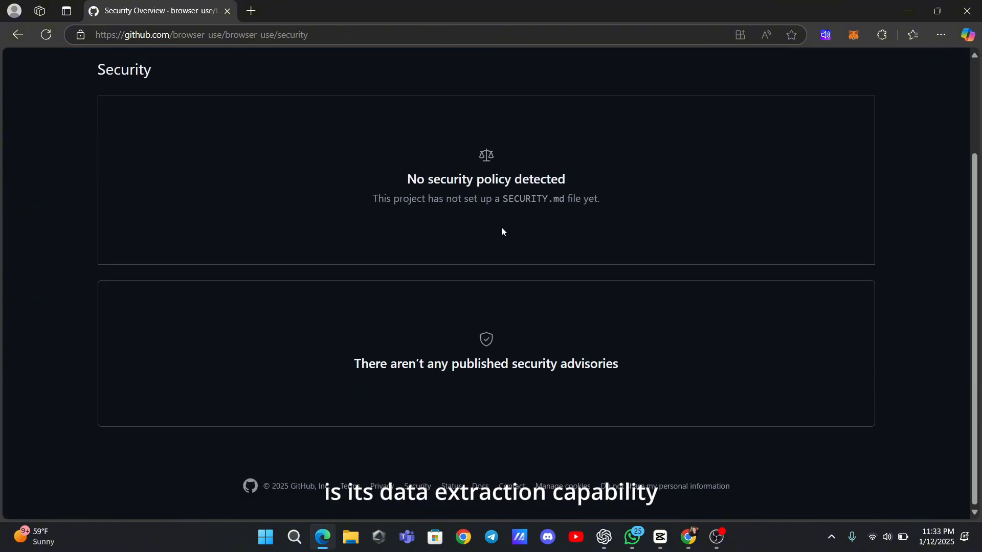
{"action": "scroll", "coordinate": [501, 227], "scroll_direction": "up", "scroll_amount": 2}
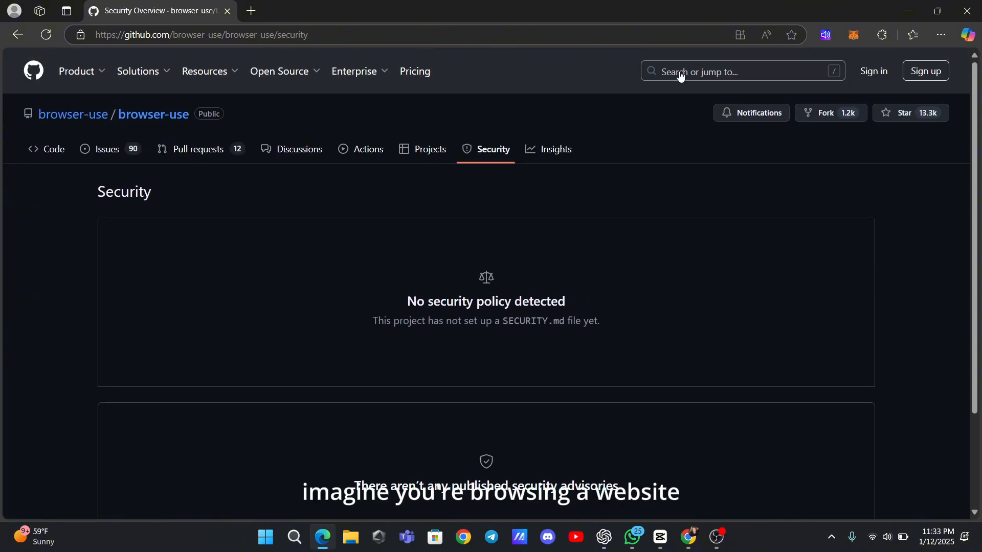
{"action": "left_click", "coordinate": [680, 72]}
{"action": "left_click", "coordinate": [204, 192]}
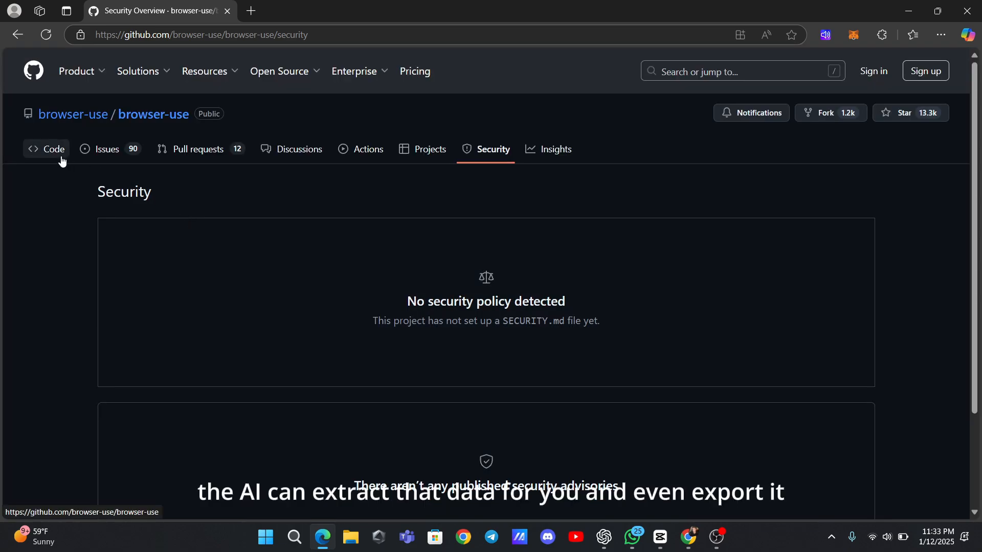
View the Discussions list, then return to the browser-use main Code page
{"action": "left_click", "coordinate": [278, 157]}
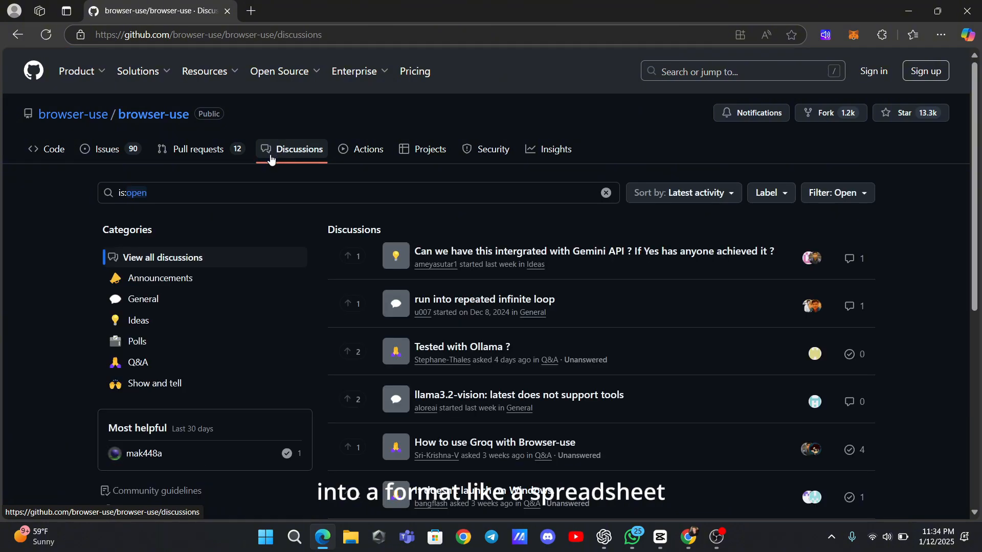
{"action": "left_click", "coordinate": [138, 115]}
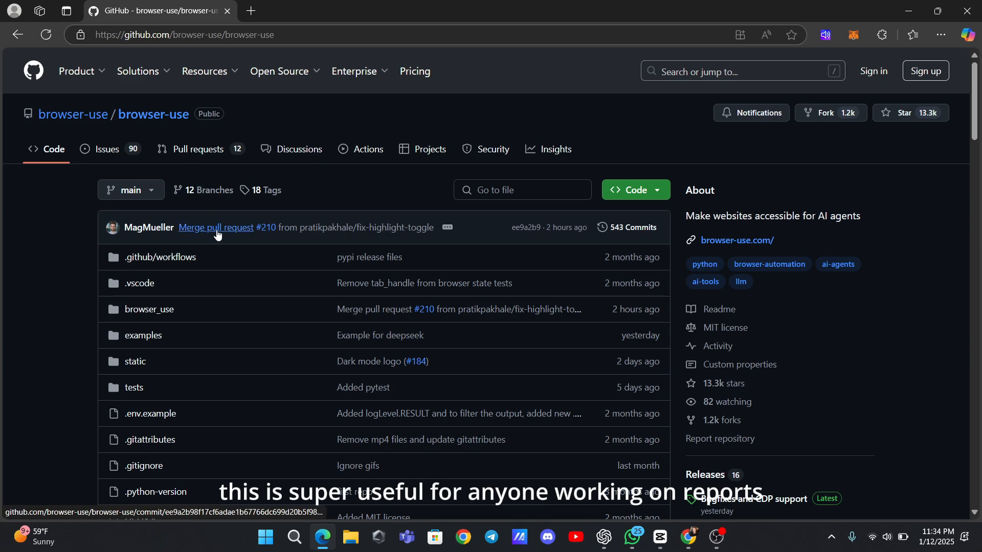
{"action": "mouse_move", "coordinate": [215, 228]}
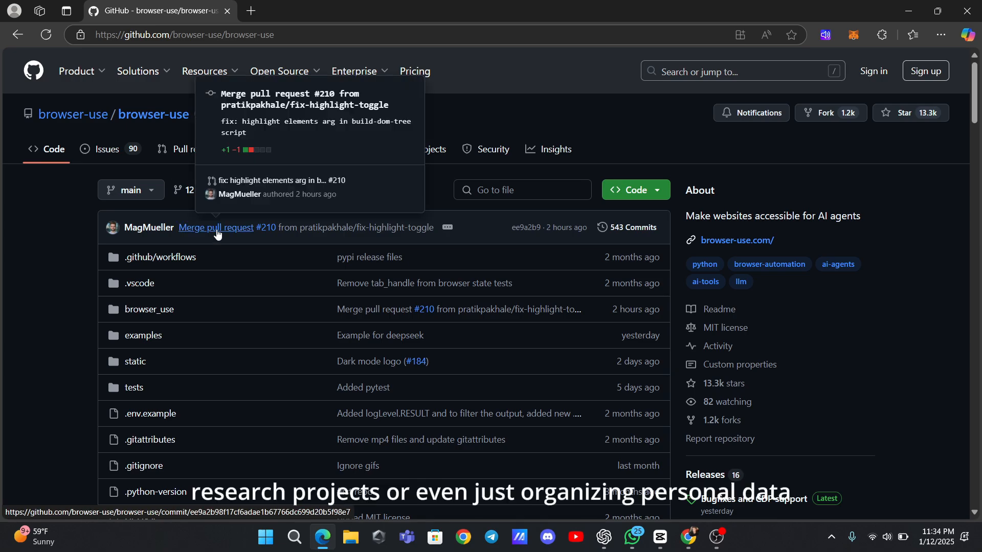
{"action": "scroll", "coordinate": [85, 276], "scroll_direction": "down", "scroll_amount": 3}
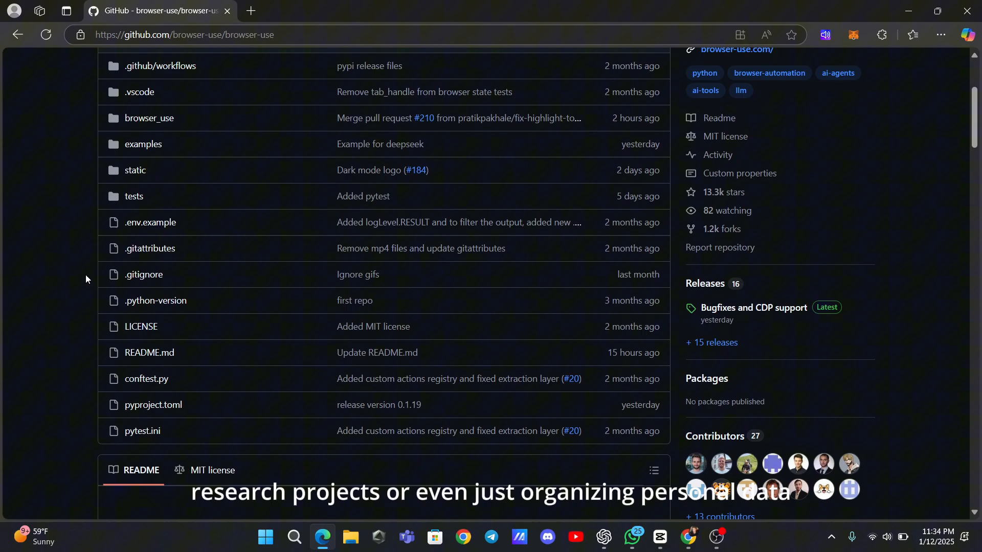
{"action": "scroll", "coordinate": [86, 275], "scroll_direction": "down", "scroll_amount": 2}
{"action": "scroll", "coordinate": [85, 275], "scroll_direction": "down", "scroll_amount": 4}
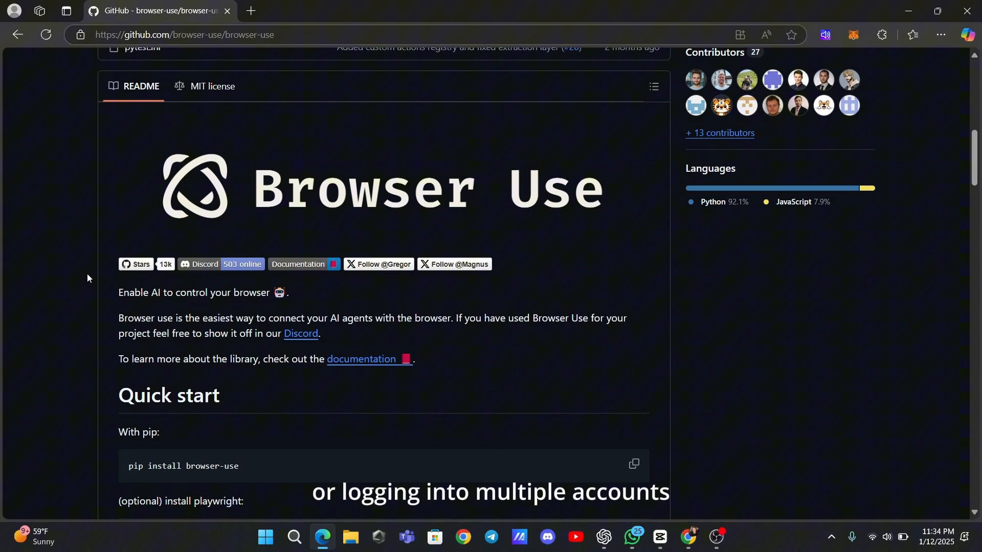
{"action": "scroll", "coordinate": [87, 276], "scroll_direction": "down", "scroll_amount": 1}
{"action": "scroll", "coordinate": [89, 278], "scroll_direction": "down", "scroll_amount": 2}
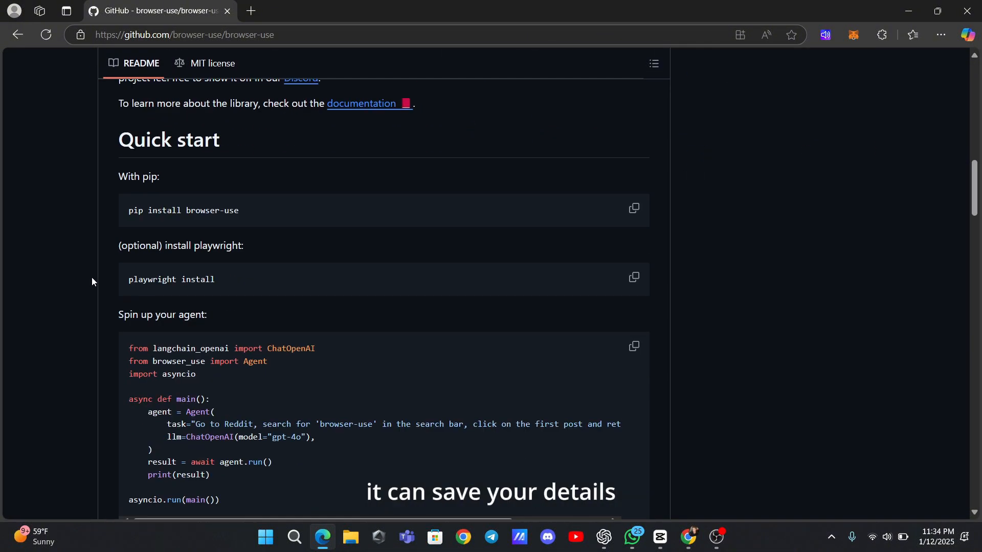
{"action": "scroll", "coordinate": [96, 278], "scroll_direction": "down", "scroll_amount": 3}
{"action": "scroll", "coordinate": [96, 278], "scroll_direction": "down", "scroll_amount": 3}
{"action": "scroll", "coordinate": [97, 280], "scroll_direction": "down", "scroll_amount": 3}
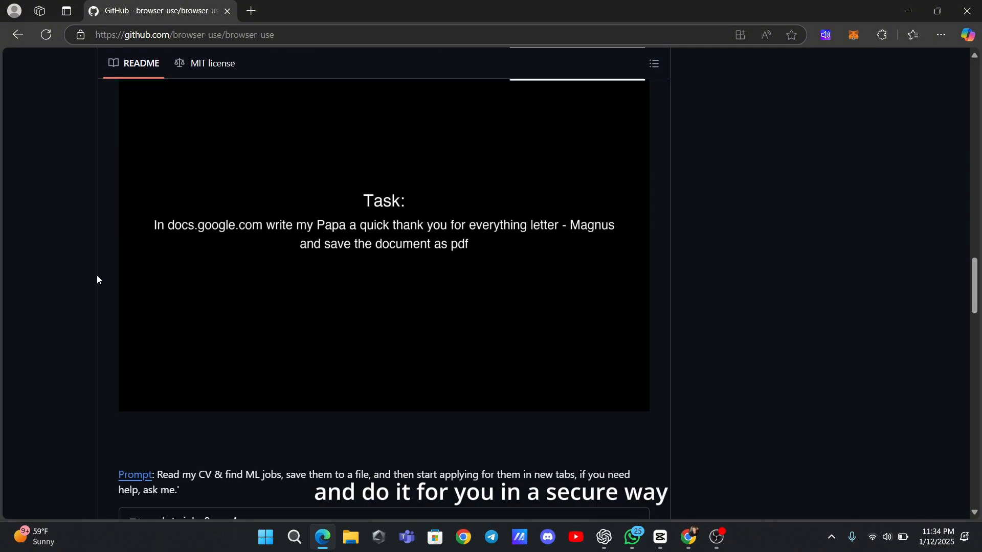
{"action": "scroll", "coordinate": [97, 275], "scroll_direction": "down", "scroll_amount": 4}
{"action": "scroll", "coordinate": [96, 272], "scroll_direction": "down", "scroll_amount": 3}
{"action": "scroll", "coordinate": [95, 270], "scroll_direction": "down", "scroll_amount": 3}
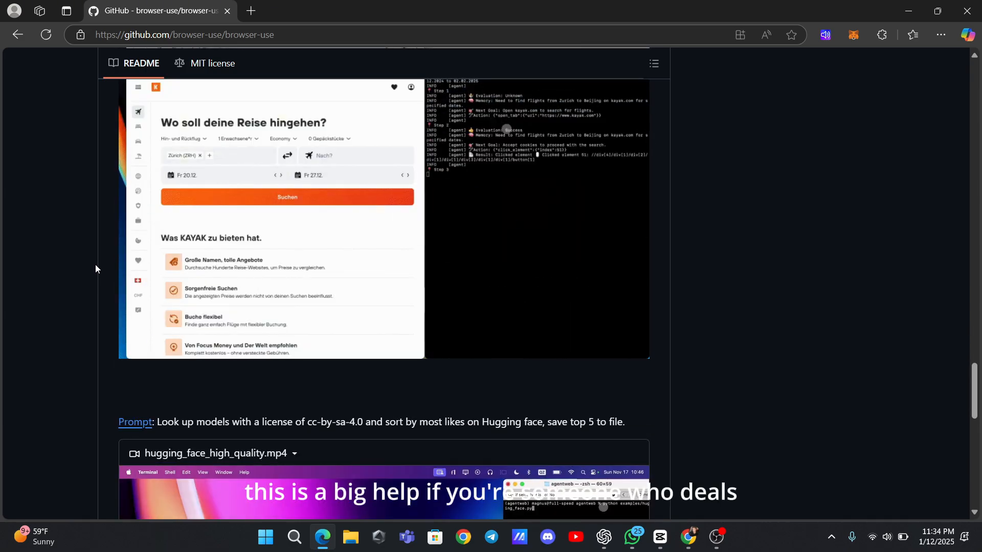
{"action": "scroll", "coordinate": [95, 269], "scroll_direction": "down", "scroll_amount": 1}
{"action": "scroll", "coordinate": [95, 269], "scroll_direction": "down", "scroll_amount": 2}
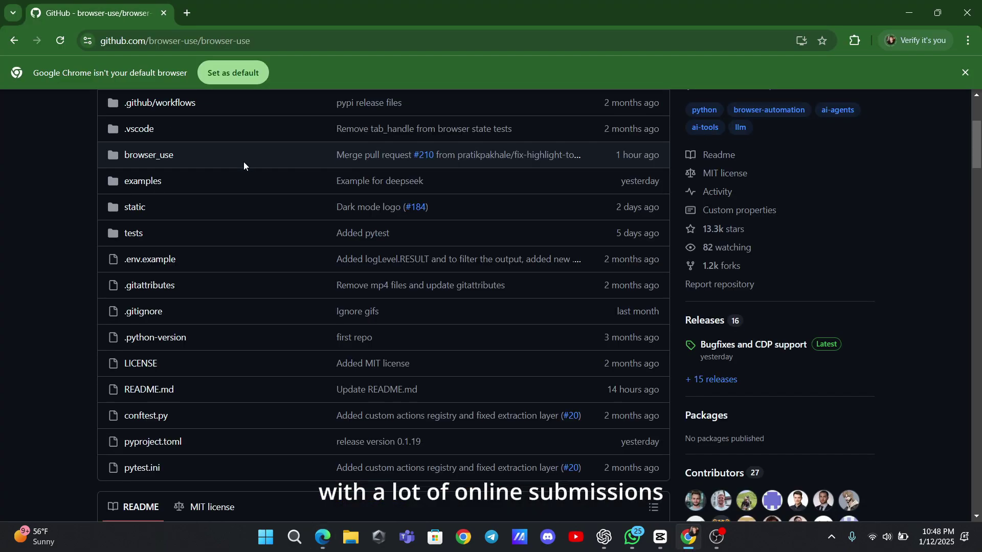
{"action": "scroll", "coordinate": [244, 162], "scroll_direction": "down", "scroll_amount": 2}
{"action": "scroll", "coordinate": [244, 162], "scroll_direction": "down", "scroll_amount": 2}
{"action": "scroll", "coordinate": [244, 162], "scroll_direction": "down", "scroll_amount": 1}
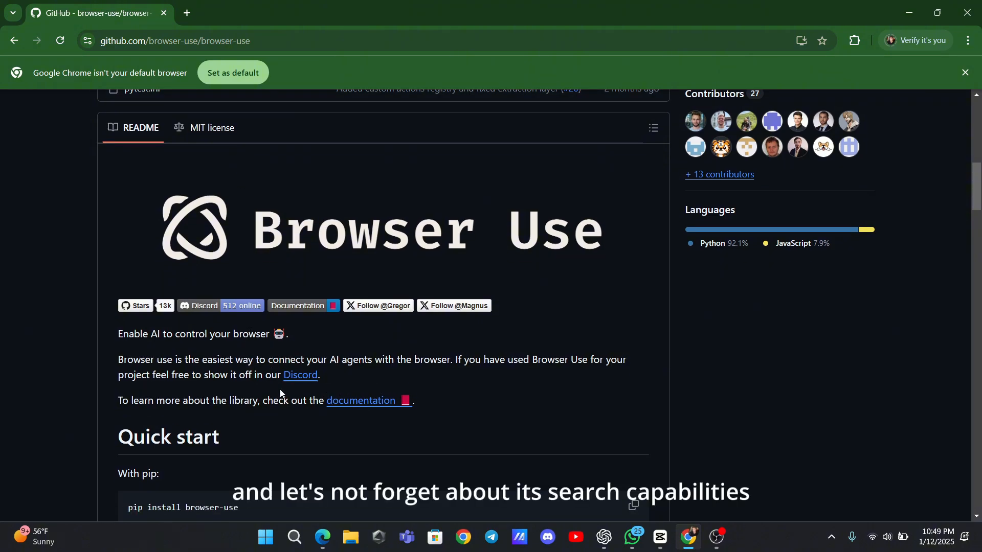
{"action": "scroll", "coordinate": [354, 389], "scroll_direction": "down", "scroll_amount": 2}
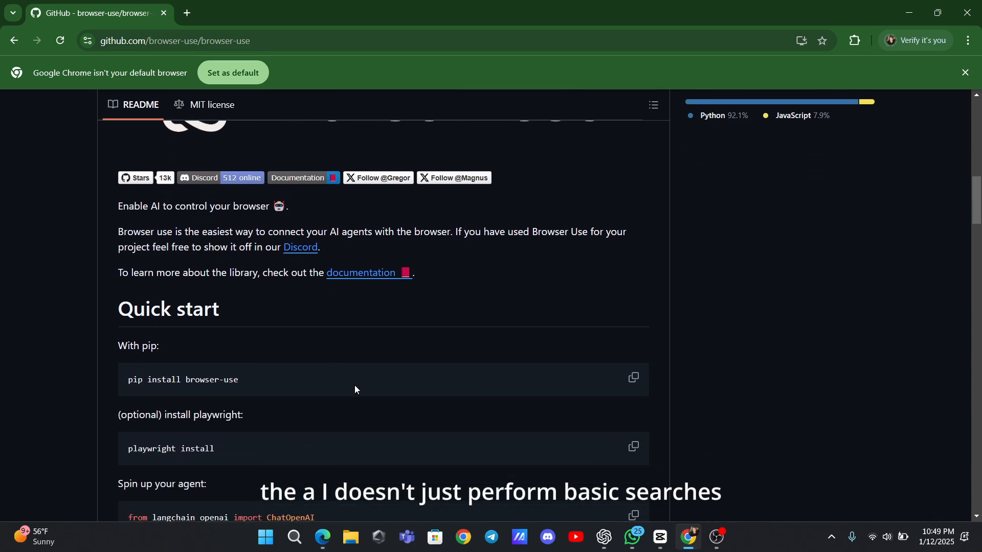
{"action": "scroll", "coordinate": [354, 389], "scroll_direction": "down", "scroll_amount": 1}
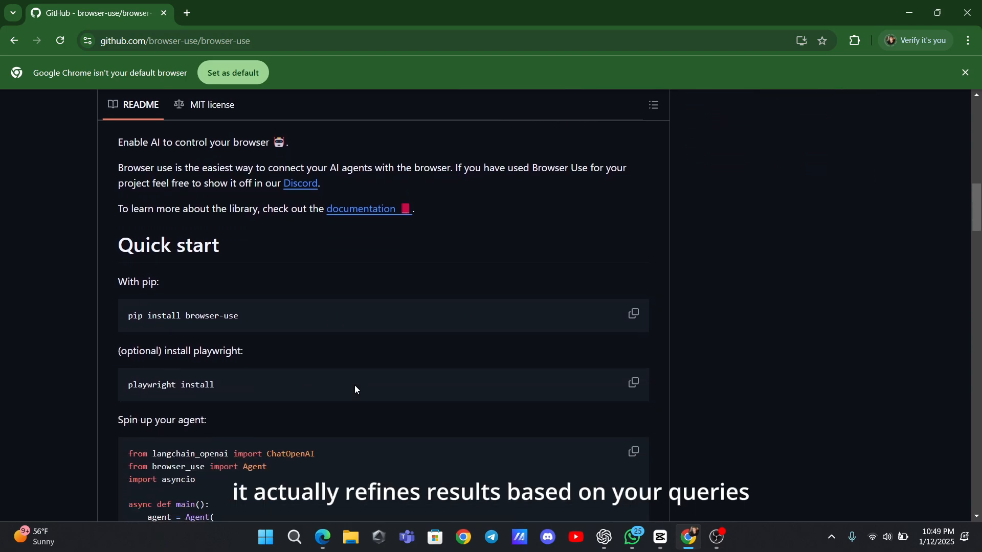
{"action": "scroll", "coordinate": [354, 389], "scroll_direction": "down", "scroll_amount": 3}
{"action": "scroll", "coordinate": [355, 389], "scroll_direction": "down", "scroll_amount": 2}
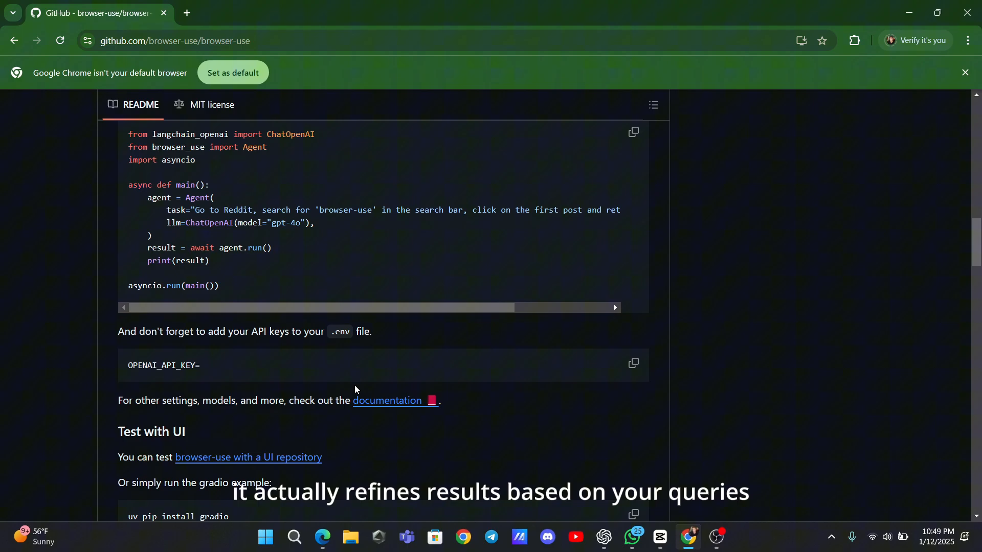
{"action": "scroll", "coordinate": [354, 389], "scroll_direction": "down", "scroll_amount": 2}
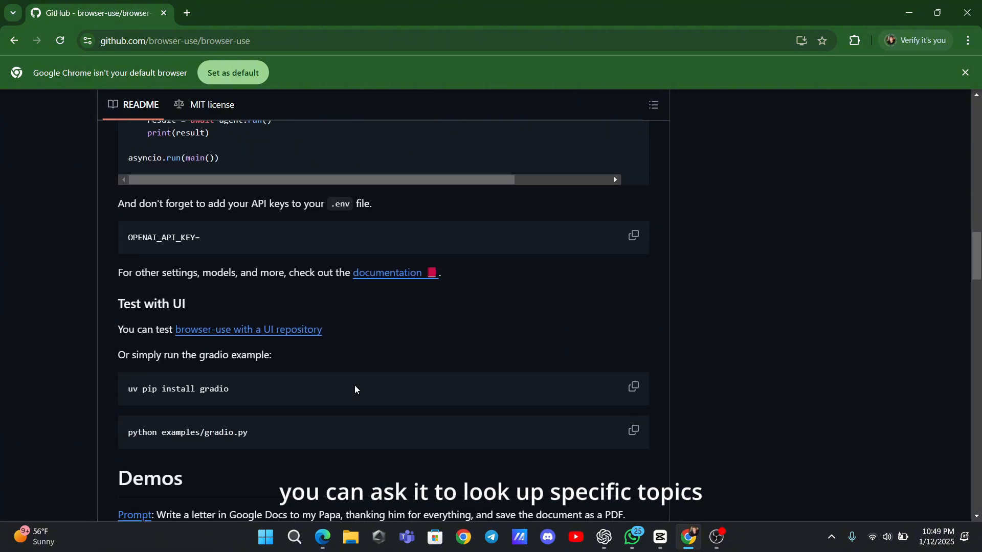
{"action": "scroll", "coordinate": [354, 389], "scroll_direction": "down", "scroll_amount": 2}
{"action": "scroll", "coordinate": [354, 389], "scroll_direction": "down", "scroll_amount": 1}
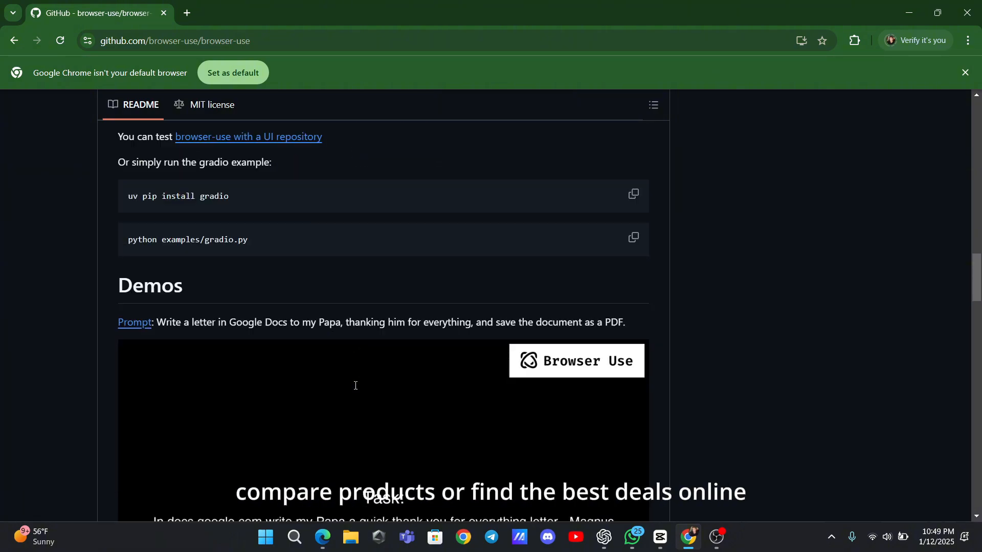
{"action": "scroll", "coordinate": [355, 387], "scroll_direction": "down", "scroll_amount": 2}
{"action": "scroll", "coordinate": [355, 391], "scroll_direction": "down", "scroll_amount": 1}
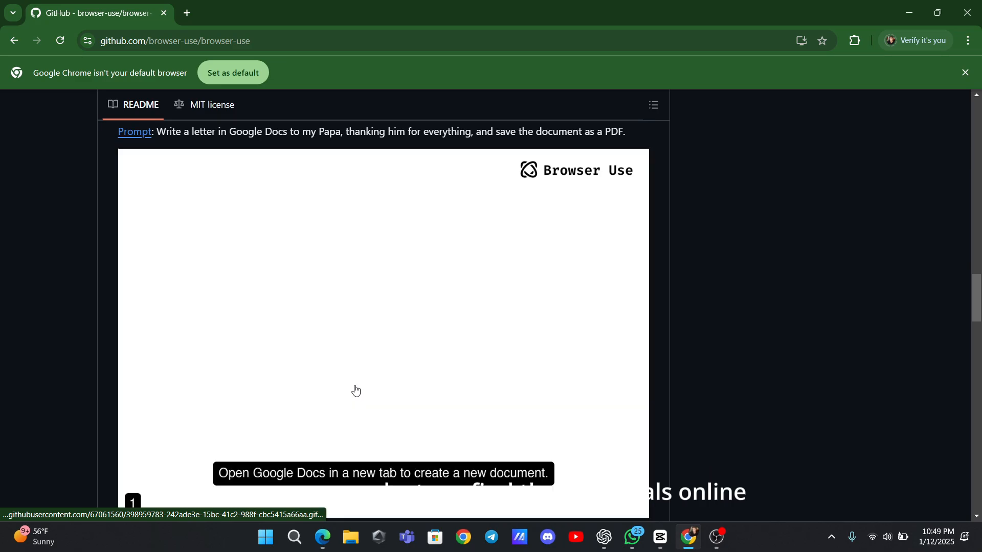
{"action": "scroll", "coordinate": [355, 391], "scroll_direction": "down", "scroll_amount": 1}
{"action": "scroll", "coordinate": [356, 390], "scroll_direction": "up", "scroll_amount": 1}
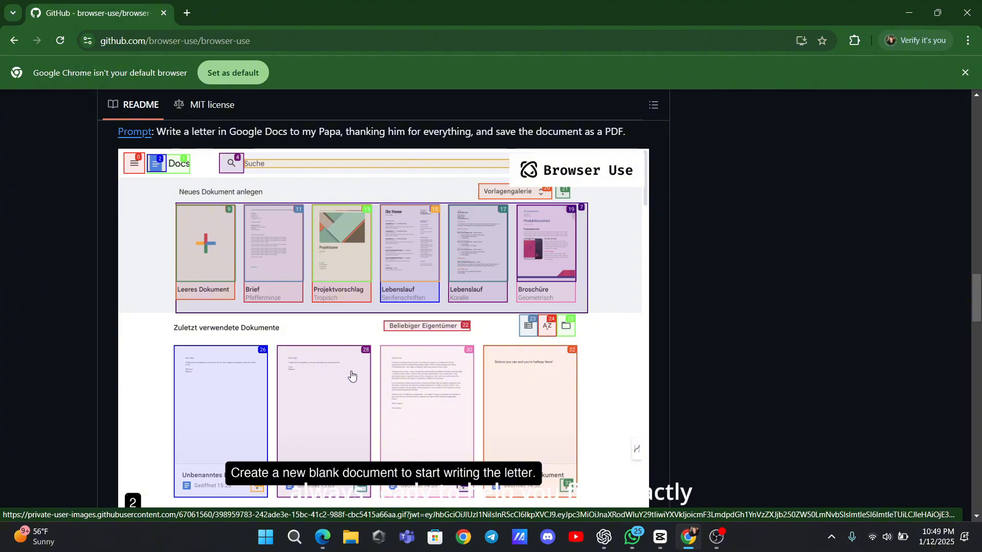
{"action": "scroll", "coordinate": [356, 391], "scroll_direction": "down", "scroll_amount": 2}
{"action": "scroll", "coordinate": [346, 381], "scroll_direction": "down", "scroll_amount": 2}
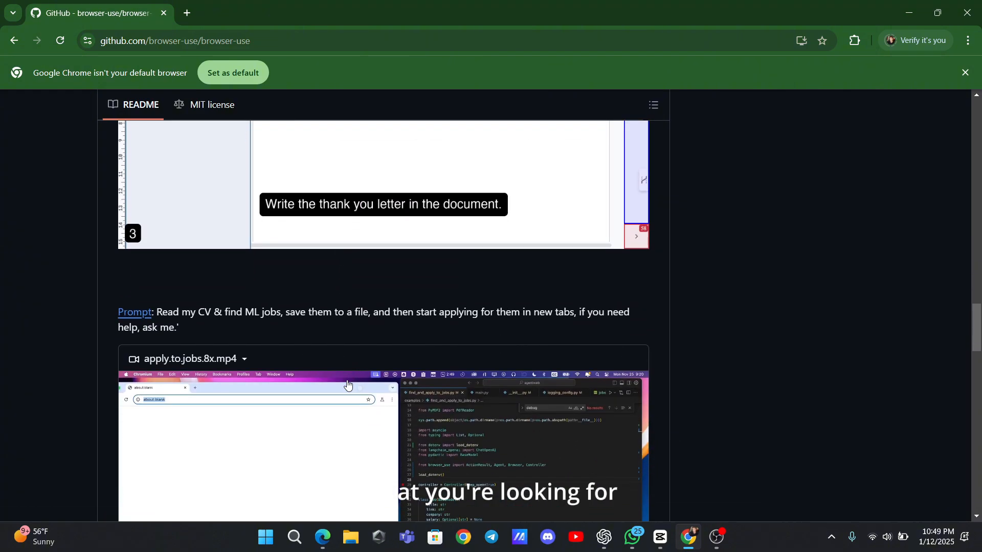
{"action": "scroll", "coordinate": [347, 382], "scroll_direction": "down", "scroll_amount": 2}
{"action": "scroll", "coordinate": [347, 386], "scroll_direction": "down", "scroll_amount": 2}
{"action": "scroll", "coordinate": [348, 382], "scroll_direction": "down", "scroll_amount": 2}
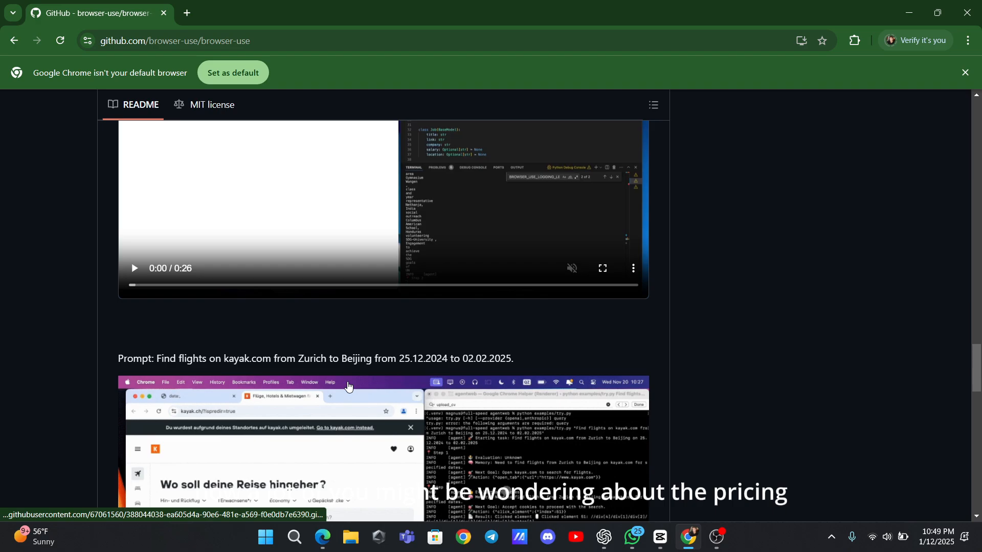
{"action": "scroll", "coordinate": [348, 384], "scroll_direction": "down", "scroll_amount": 2}
{"action": "scroll", "coordinate": [347, 387], "scroll_direction": "down", "scroll_amount": 2}
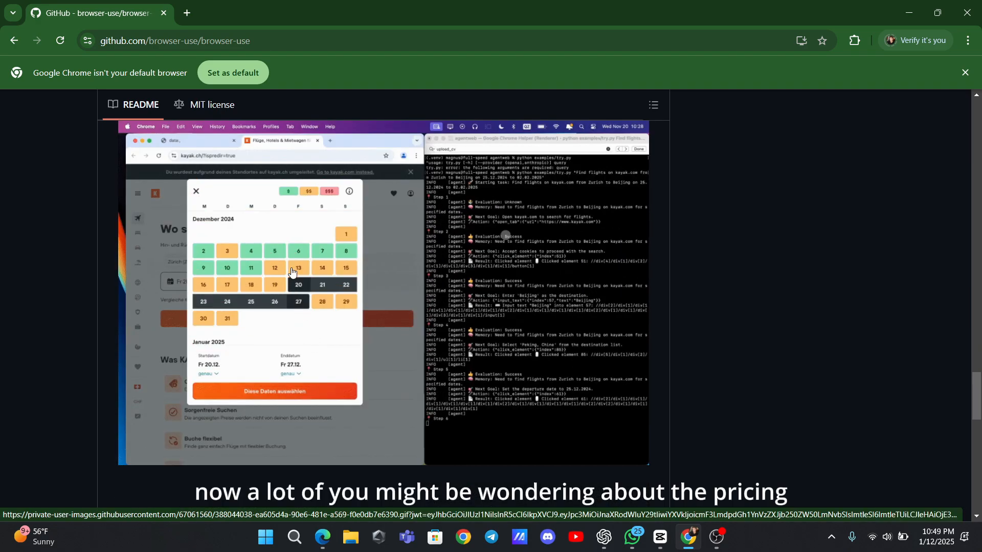